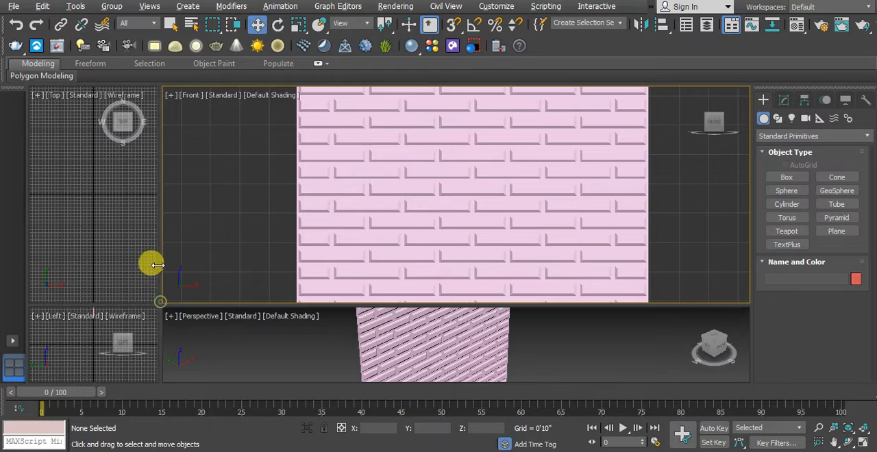
# - Draw a plane about 13'9" long and 17'9" wide beside the brick wall in the front view
pyautogui.moveTo(157, 294); pyautogui.dragTo(112, 172)
pyautogui.moveTo(347, 321); pyautogui.dragTo(342, 247, button='middle')
pyautogui.scroll(2, 401, 293)
pyautogui.moveTo(112, 167); pyautogui.dragTo(146, 259)
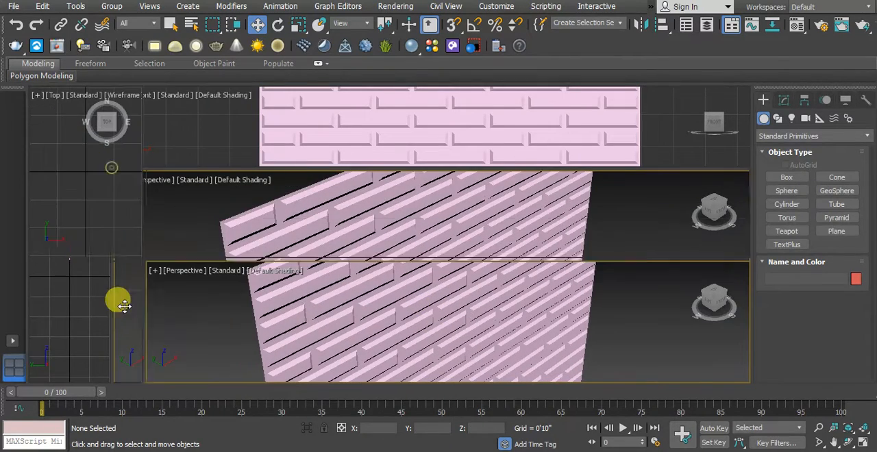
pyautogui.scroll(-5, 412, 182)
pyautogui.scroll(-2, 358, 178)
pyautogui.moveTo(425, 169); pyautogui.dragTo(364, 159, button='middle')
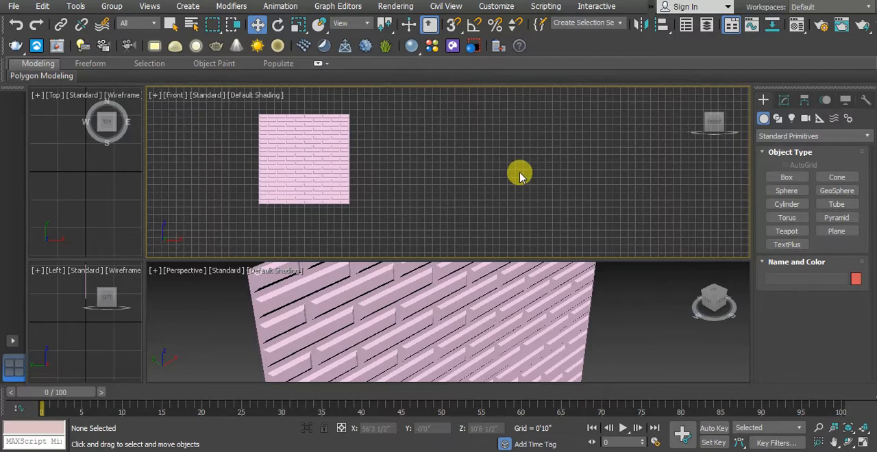
pyautogui.click(836, 231)
pyautogui.moveTo(438, 112); pyautogui.dragTo(590, 234)
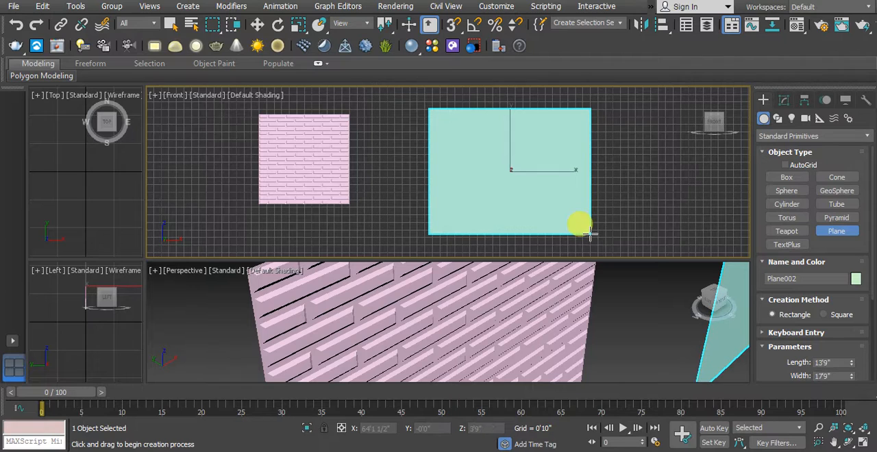
# - Set the new plane's length and width both to 12'0"
pyautogui.moveTo(784, 362); pyautogui.dragTo(759, 294)
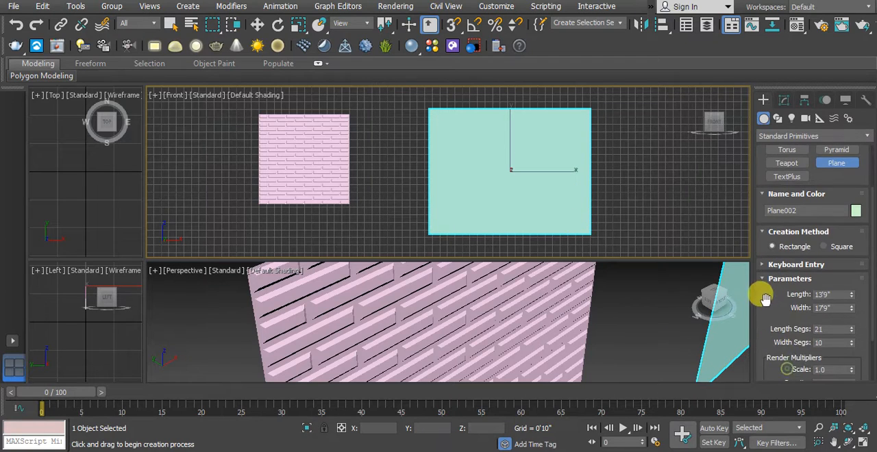
pyautogui.doubleClick(836, 294)
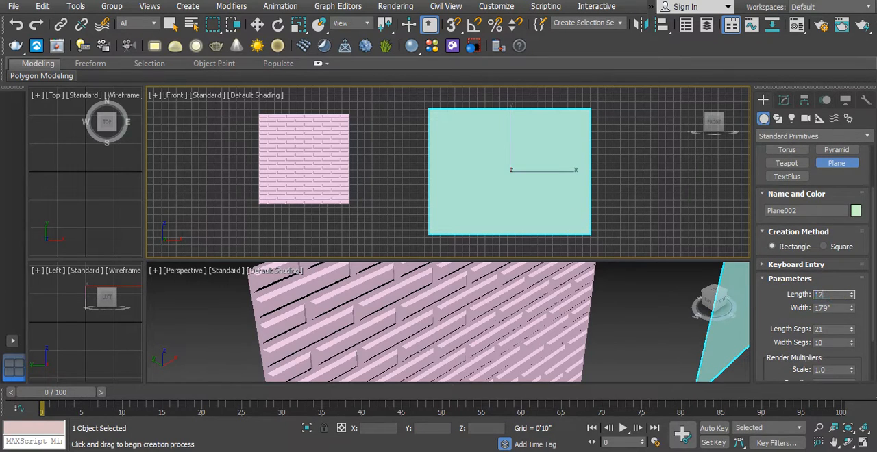
pyautogui.write('12')
pyautogui.press('Tab')
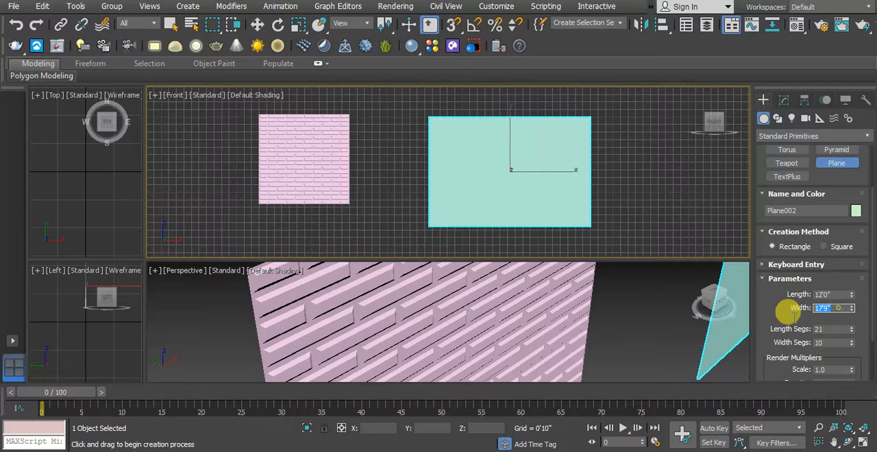
pyautogui.write('12')
pyautogui.press('Return')
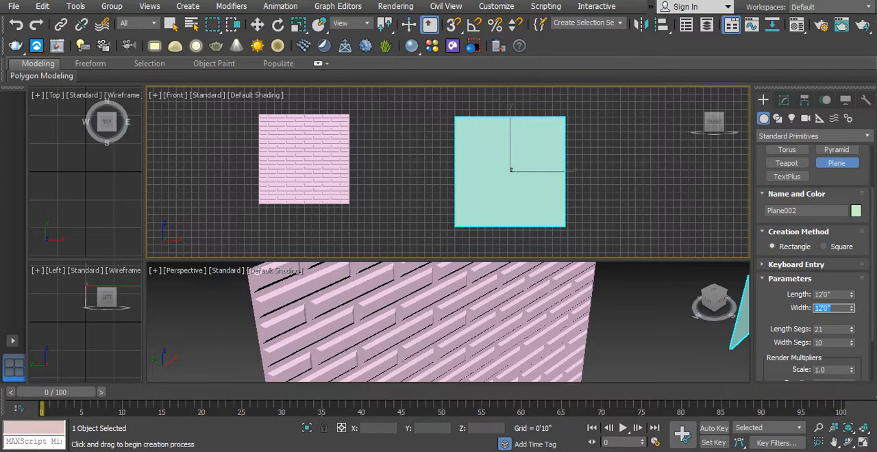
# - Set the new plane's width segments to 12
pyautogui.doubleClick(820, 327)
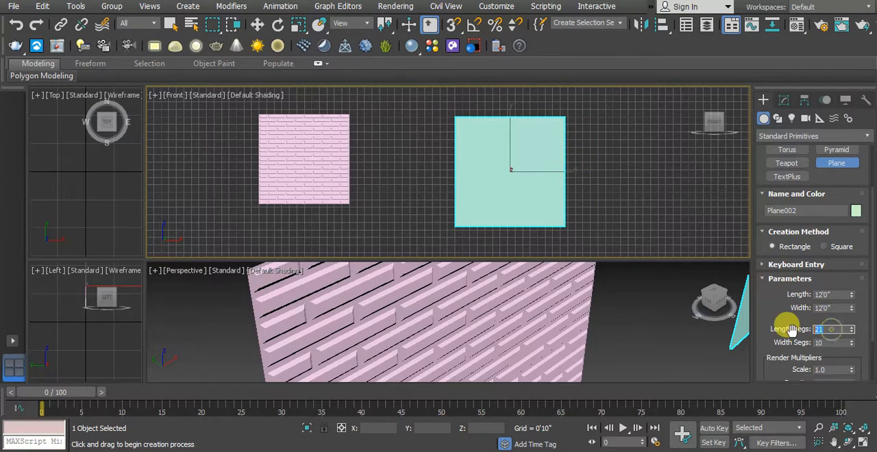
pyautogui.doubleClick(830, 343)
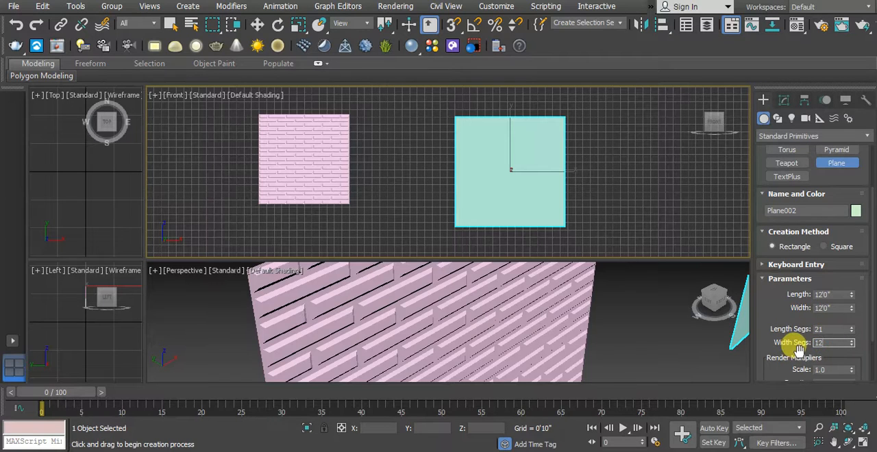
pyautogui.click(659, 341)
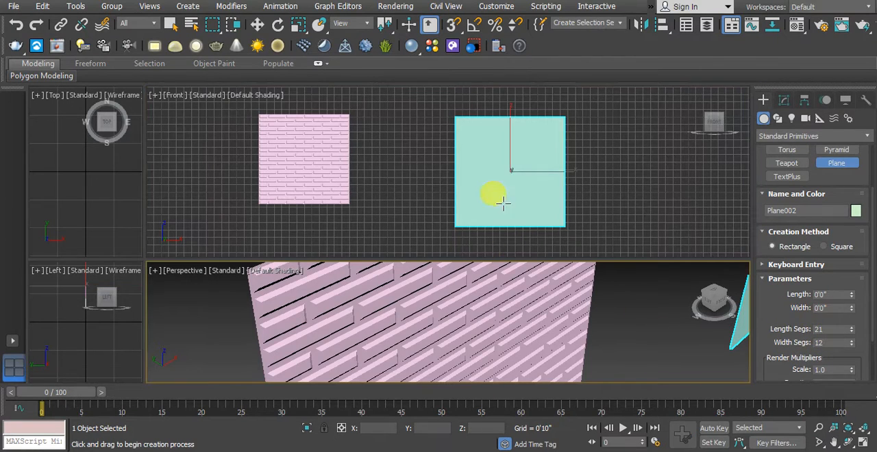
# - Maximize the perspective view on the new plane and display edged faces
pyautogui.moveTo(140, 262); pyautogui.dragTo(106, 182)
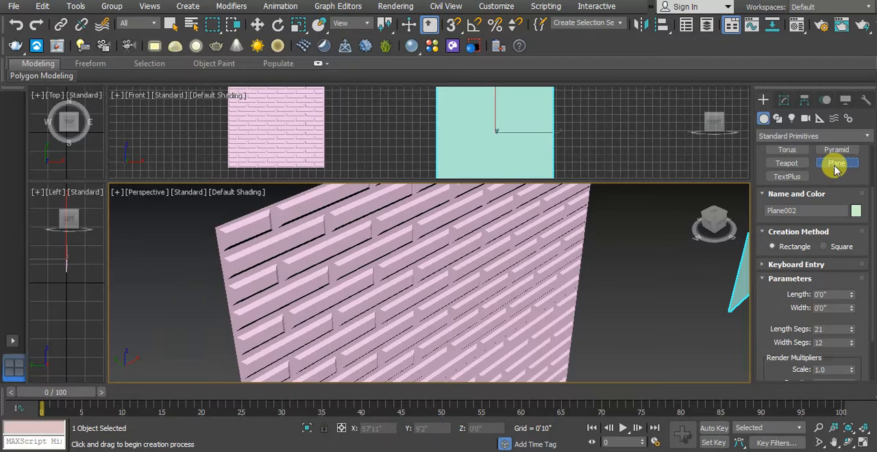
pyautogui.click(144, 281)
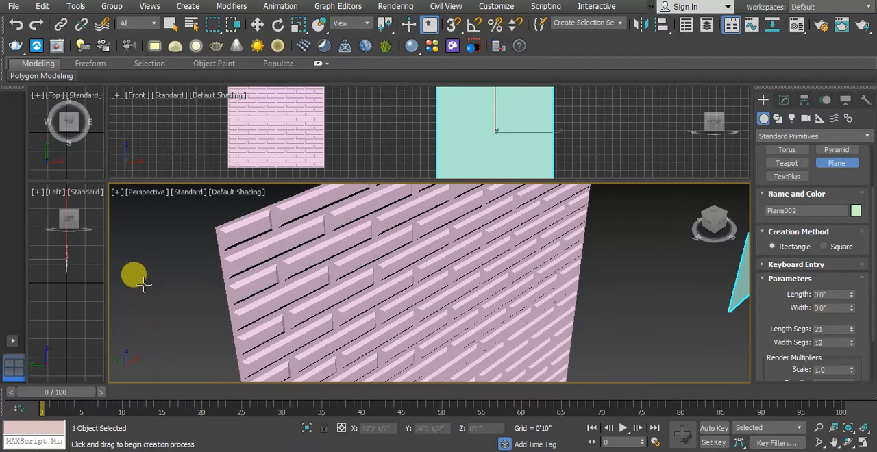
pyautogui.hotkey('alt', 'w')
pyautogui.scroll(-6, 182, 260)
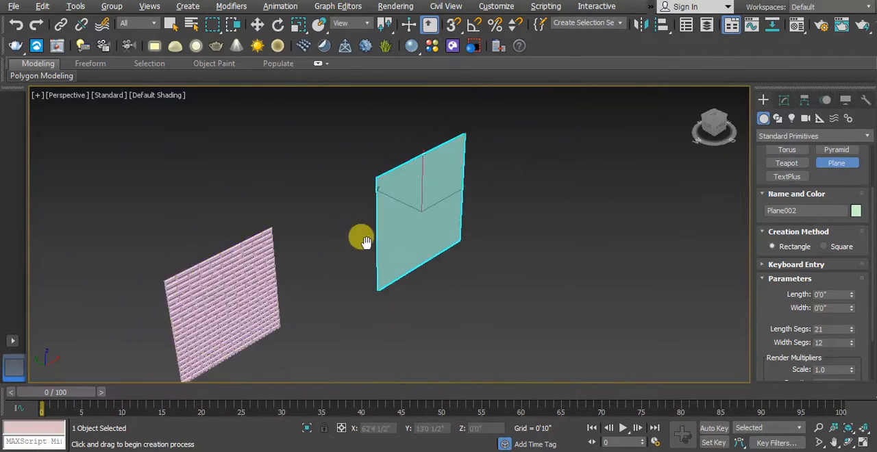
pyautogui.scroll(3, 366, 241)
pyautogui.moveTo(367, 241); pyautogui.dragTo(323, 263, button='middle')
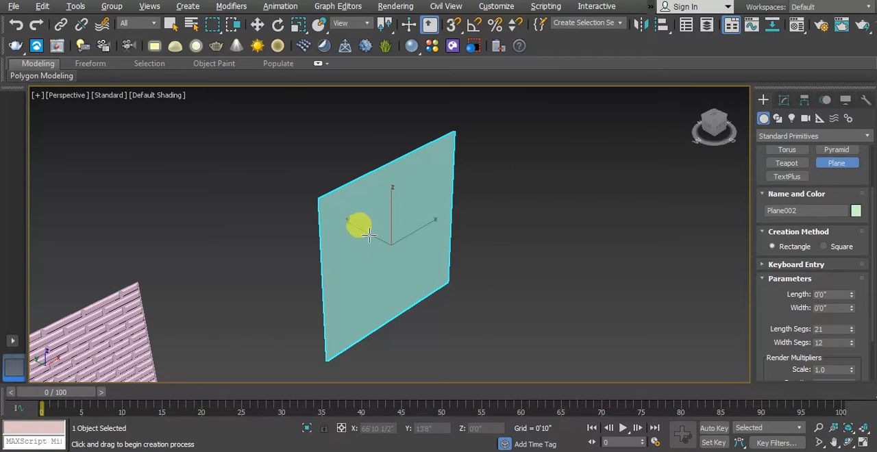
pyautogui.press('F4')
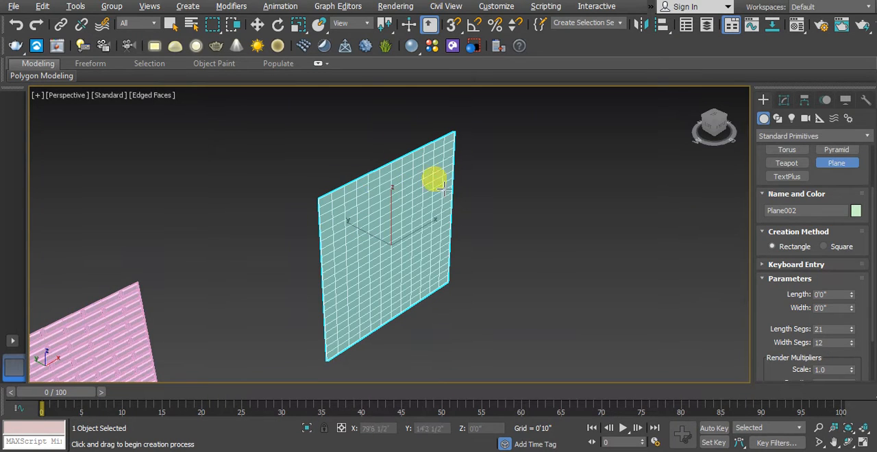
# - Finish plane creation and convert the new plane to an Editable Poly
pyautogui.scroll(3, 433, 180)
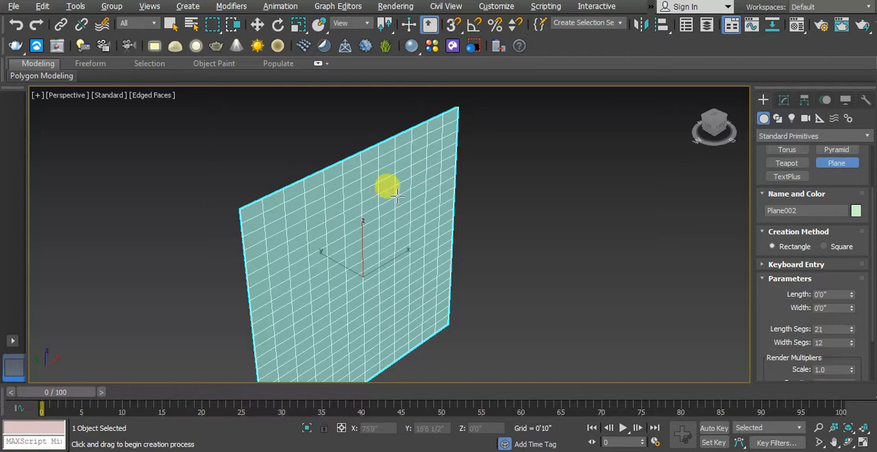
pyautogui.rightClick(322, 207)
pyautogui.rightClick(330, 205)
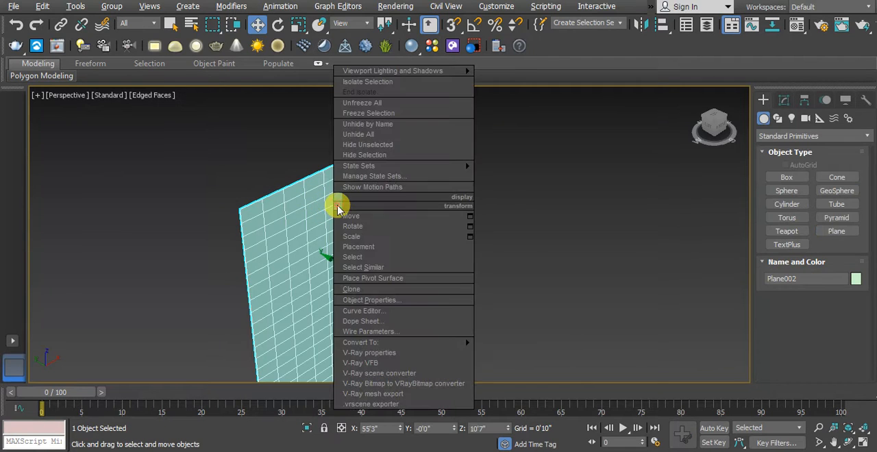
pyautogui.moveTo(411, 343)
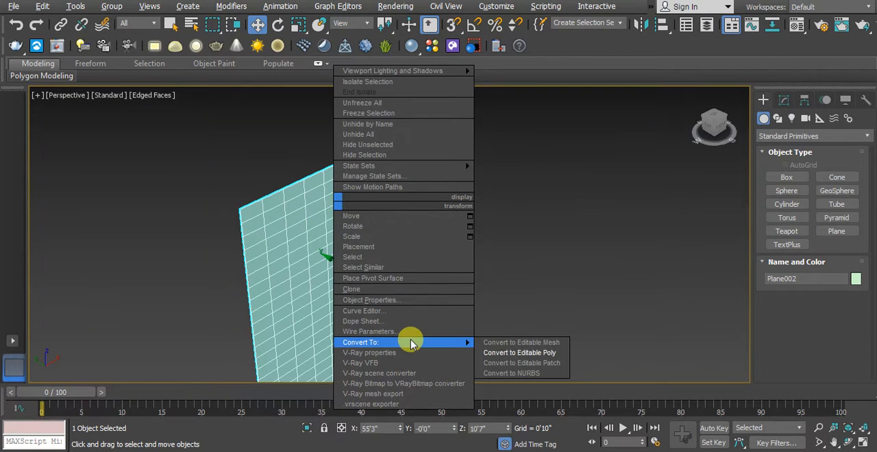
pyautogui.click(541, 357)
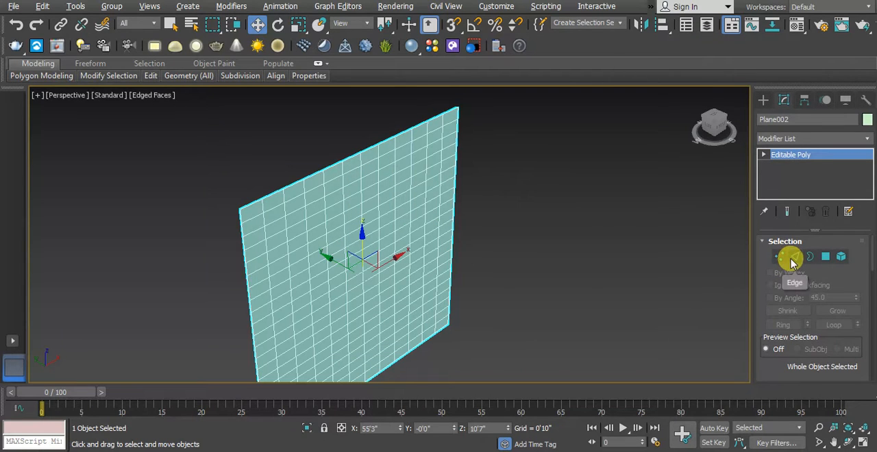
# - Select one vertical edge near the plane's upper border and generate the Brick topology from it
pyautogui.click(795, 257)
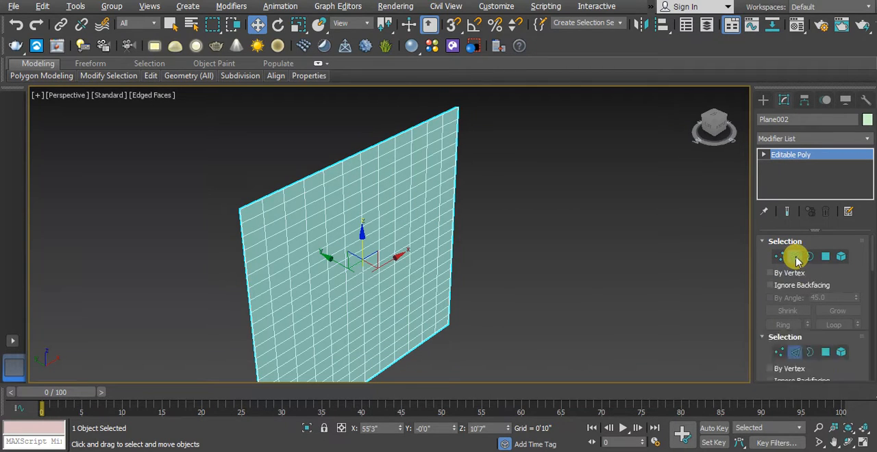
pyautogui.click(342, 205)
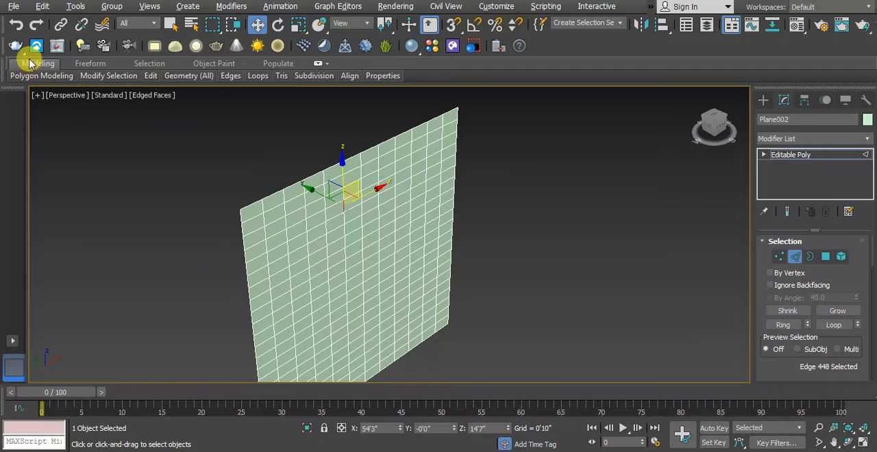
pyautogui.moveTo(18, 78)
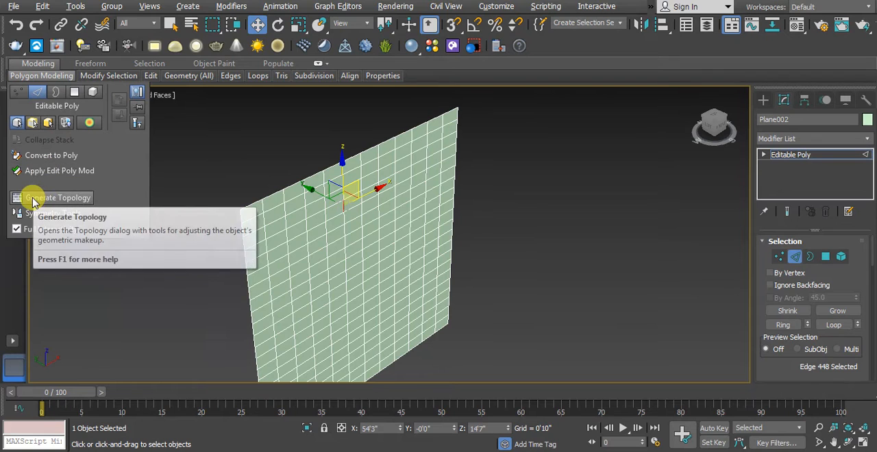
pyautogui.click(68, 200)
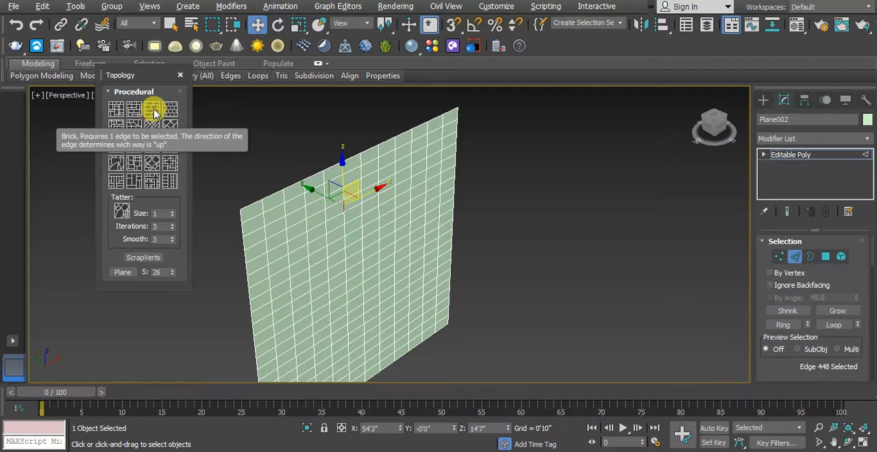
pyautogui.click(154, 111)
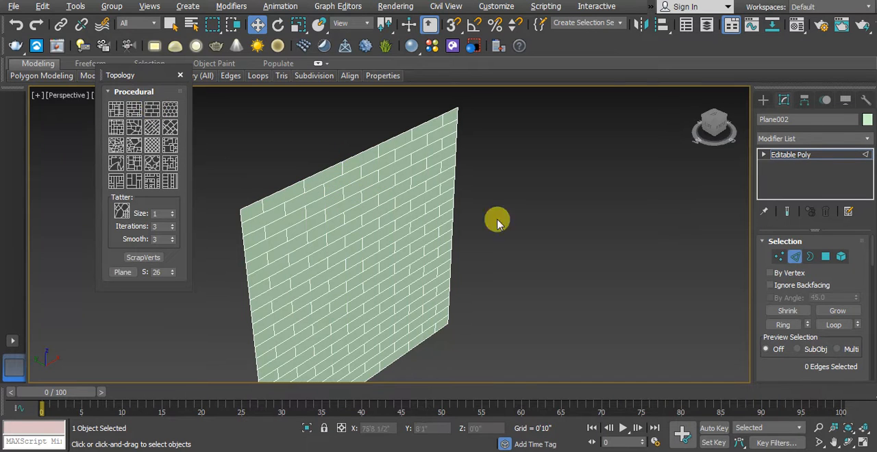
pyautogui.scroll(4, 466, 243)
pyautogui.moveTo(468, 242); pyautogui.dragTo(472, 239, button='middle')
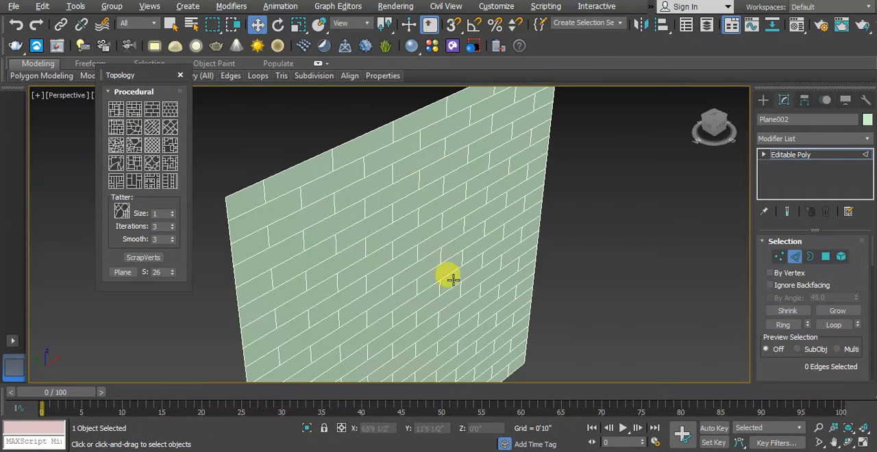
pyautogui.click(181, 75)
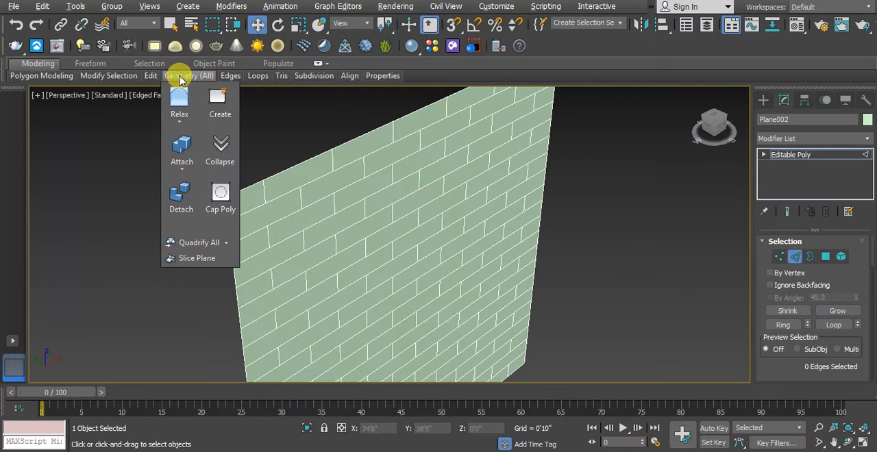
# - Select all polygons of the brick-patterned plane
pyautogui.scroll(-3, 421, 260)
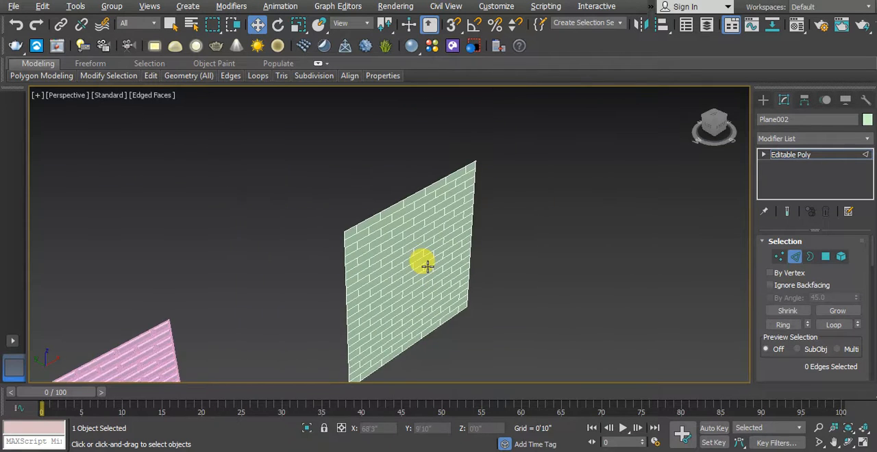
pyautogui.scroll(4, 421, 261)
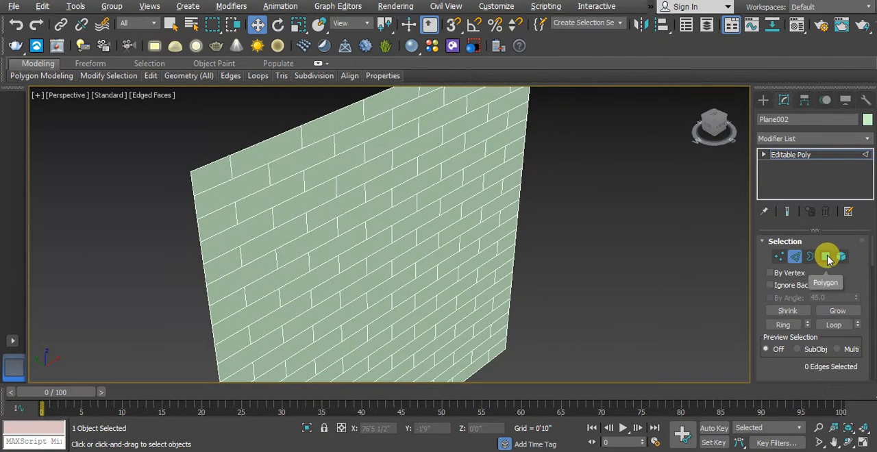
pyautogui.click(827, 257)
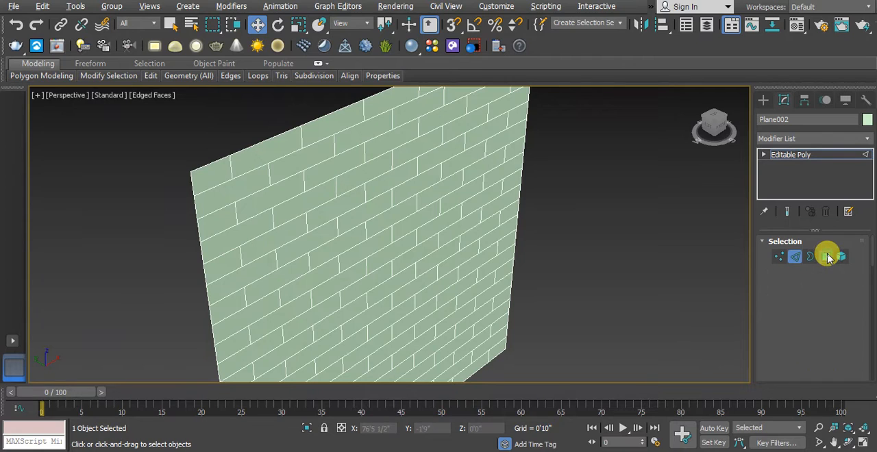
pyautogui.click(212, 177)
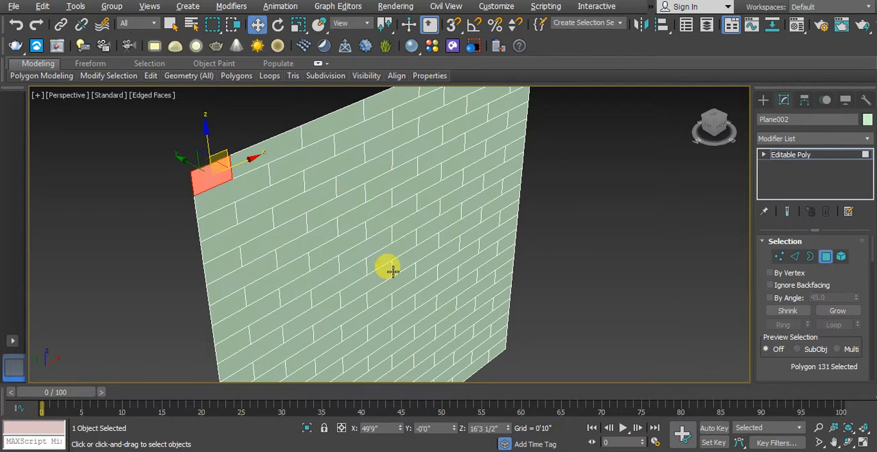
pyautogui.hotkey('ctrl', 'a')
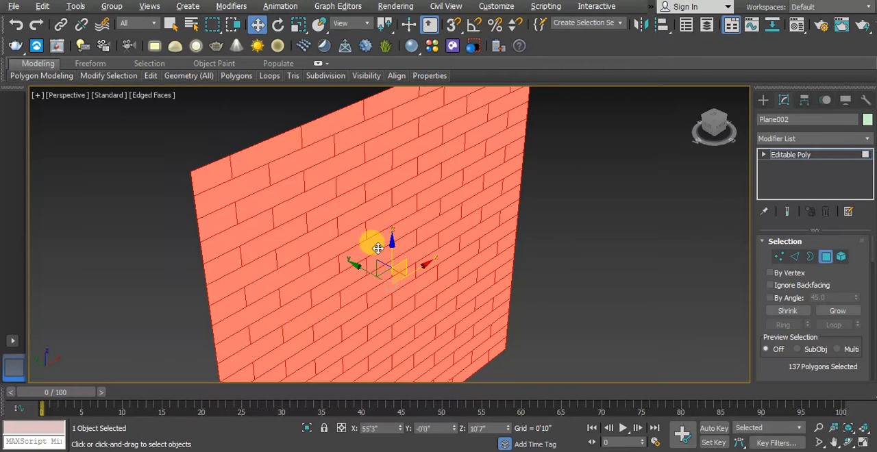
# - Start an inset on the selected brick polygons and set its type to By Polygon
pyautogui.moveTo(775, 371); pyautogui.dragTo(772, 194)
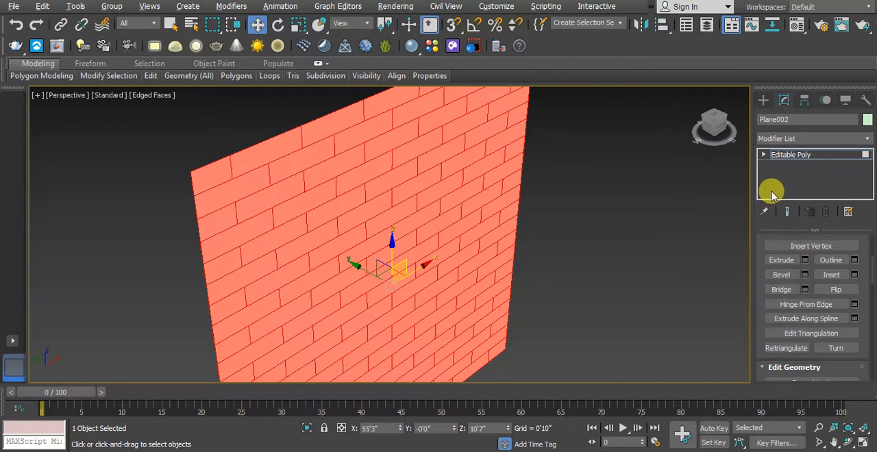
pyautogui.click(855, 276)
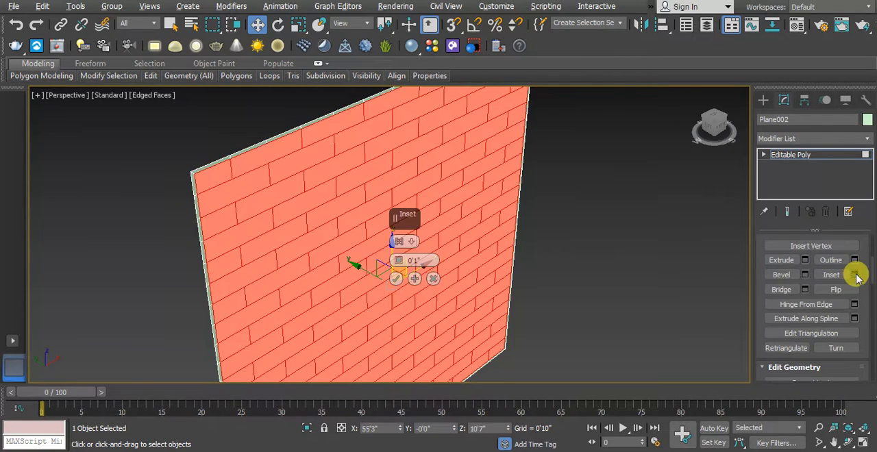
pyautogui.click(412, 244)
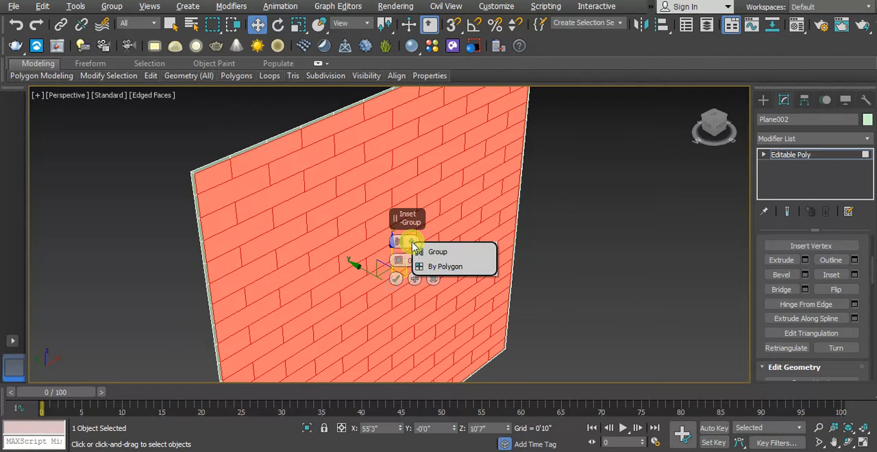
pyautogui.click(451, 267)
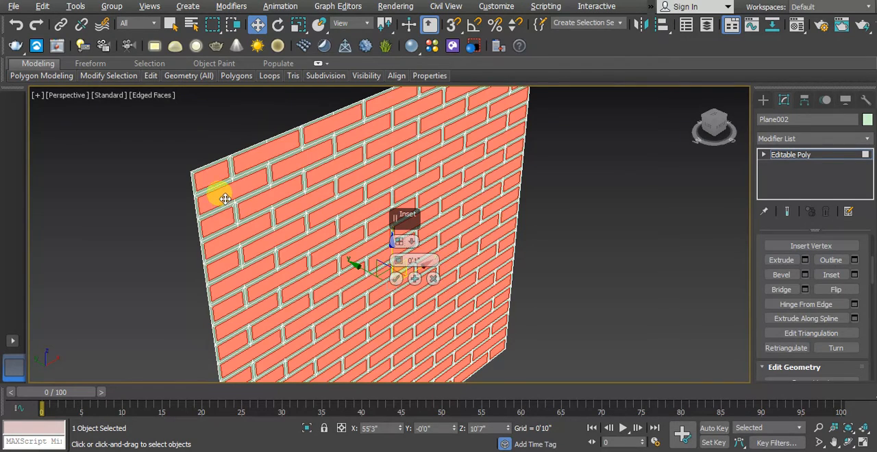
pyautogui.scroll(4, 233, 226)
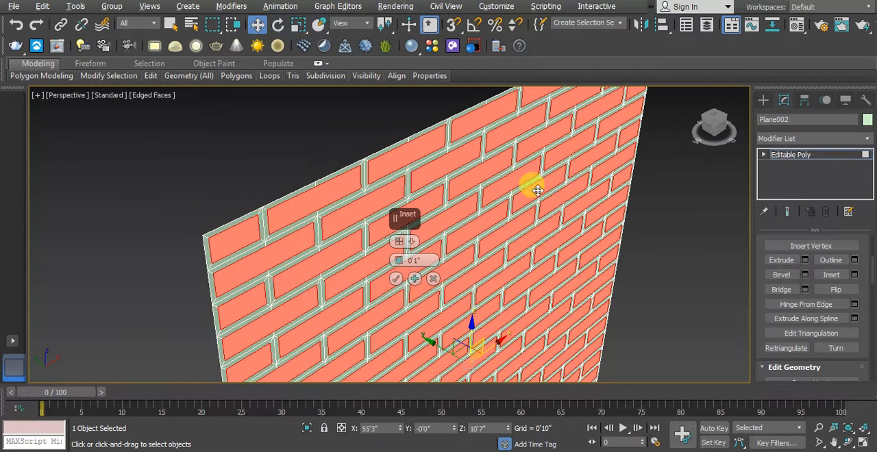
# - Try the inset's Group type for comparison and restore By Polygon
pyautogui.click(411, 241)
pyautogui.click(439, 252)
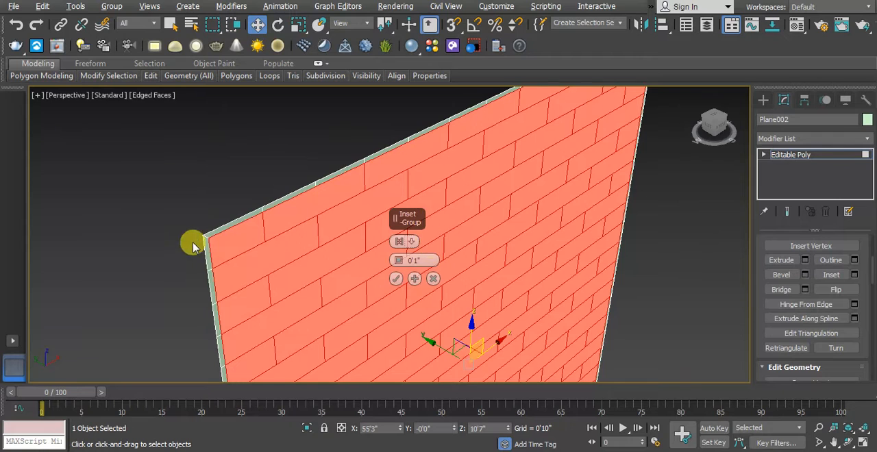
pyautogui.click(412, 242)
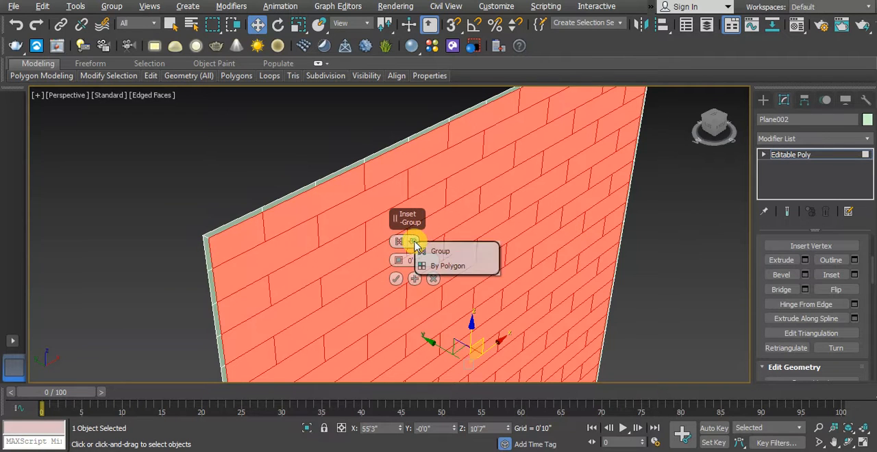
pyautogui.click(460, 267)
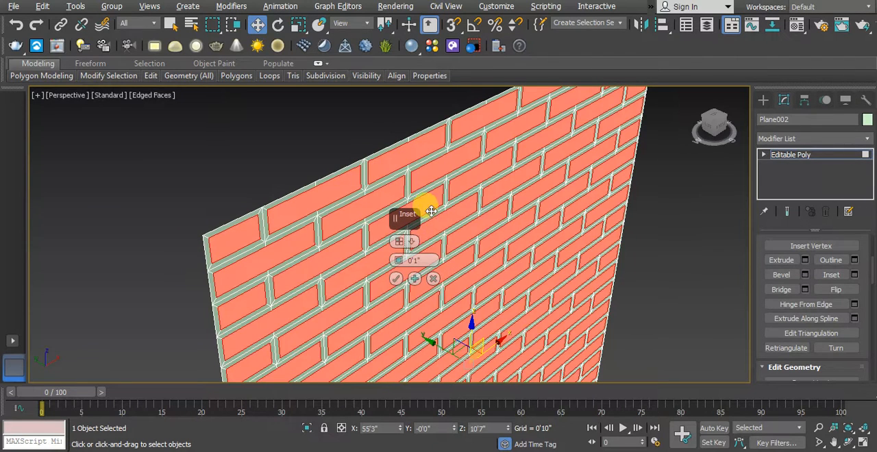
# - Set the inset amount to 0'0 1/2" and apply it to all brick polygons
pyautogui.moveTo(400, 267); pyautogui.dragTo(399, 263)
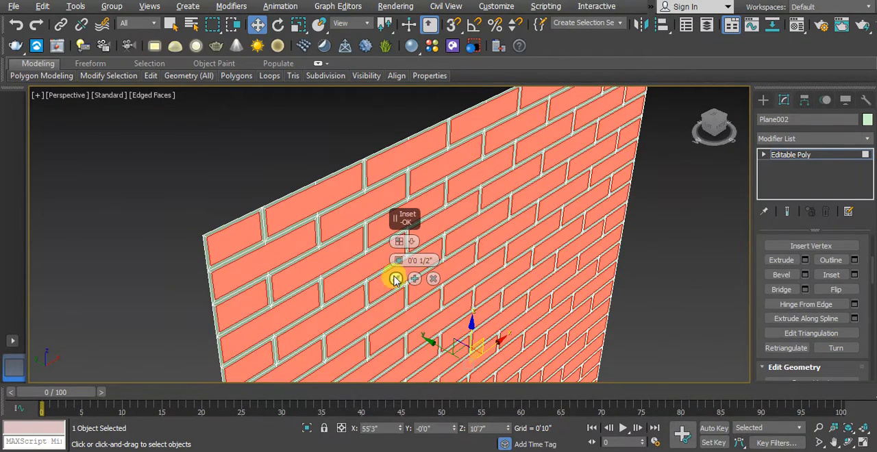
pyautogui.click(396, 280)
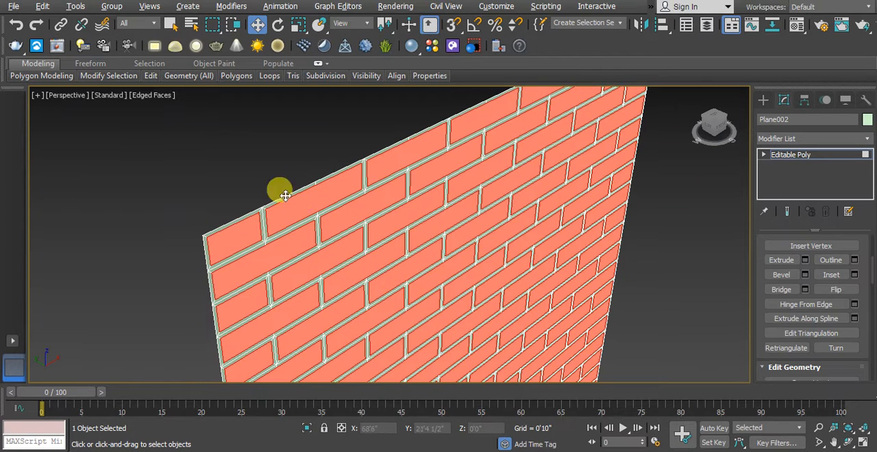
pyautogui.click(232, 153)
pyautogui.click(242, 231)
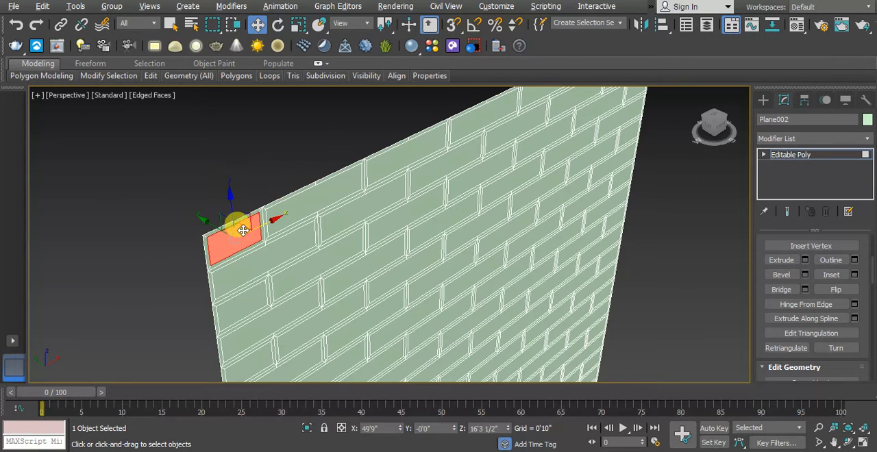
pyautogui.hotkey('ctrl', 'z')
pyautogui.hotkey('ctrl', 'z')
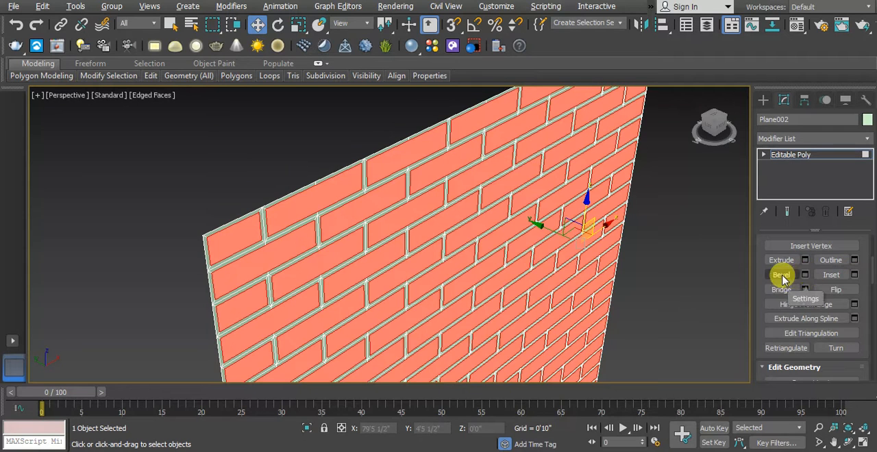
# - Bevel the inset brick polygons with a height of 0'1" and an outline of -0'0 1/2"
pyautogui.click(805, 275)
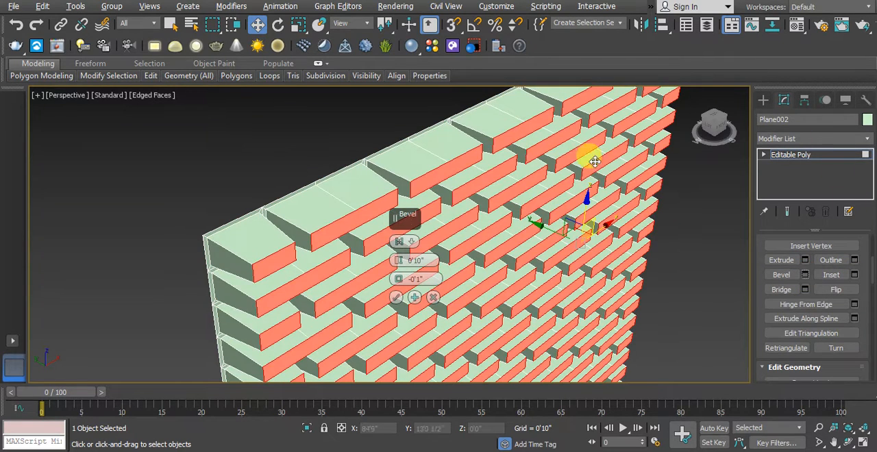
pyautogui.moveTo(401, 270)
pyautogui.mouseDown()
pyautogui.moveTo(407, 310)
pyautogui.moveTo(397, 279)
pyautogui.mouseUp()
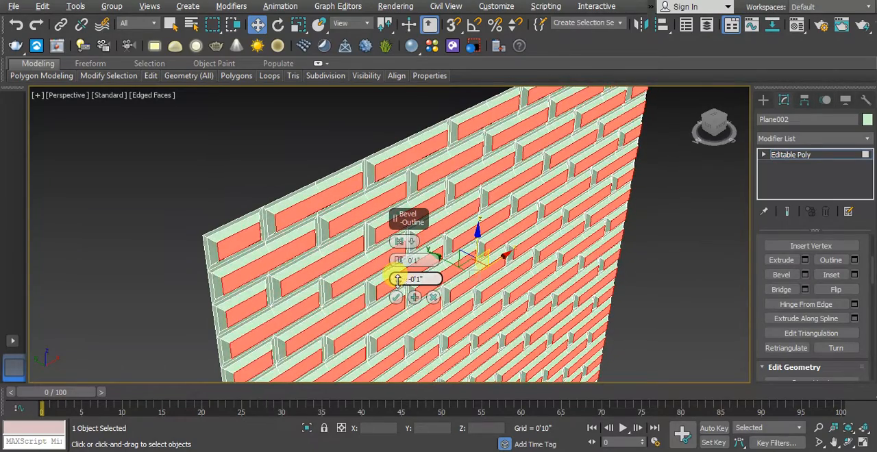
pyautogui.scroll(2, 254, 237)
pyautogui.moveTo(254, 237); pyautogui.dragTo(278, 264, button='middle')
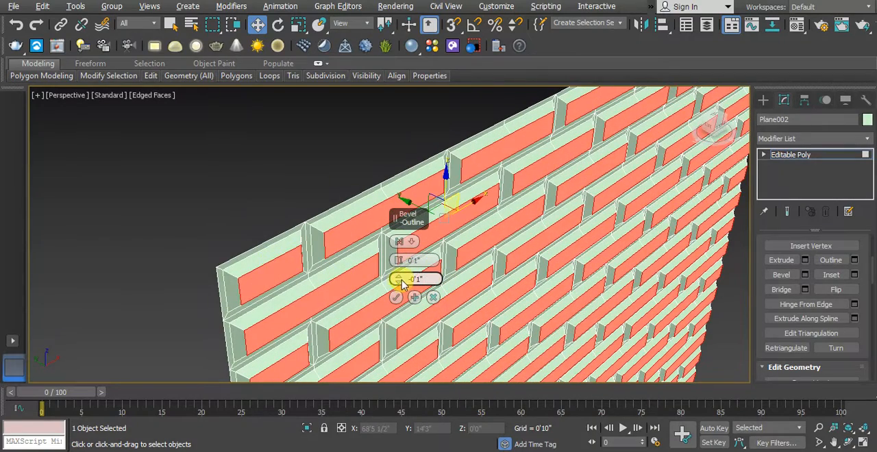
pyautogui.moveTo(397, 279); pyautogui.dragTo(398, 279)
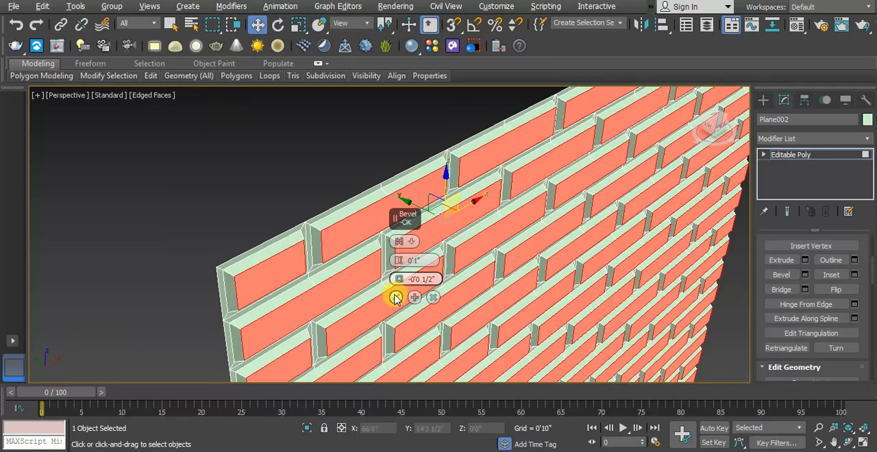
pyautogui.click(396, 298)
# - Examine the bevelled bricks and the joints between them near the wall's upper corner
pyautogui.moveTo(240, 242); pyautogui.dragTo(177, 134, button='middle')
pyautogui.scroll(-2, 303, 224)
pyautogui.moveTo(303, 225); pyautogui.dragTo(352, 235, button='middle')
pyautogui.scroll(-3, 391, 263)
pyautogui.scroll(3, 277, 205)
pyautogui.scroll(5, 277, 206)
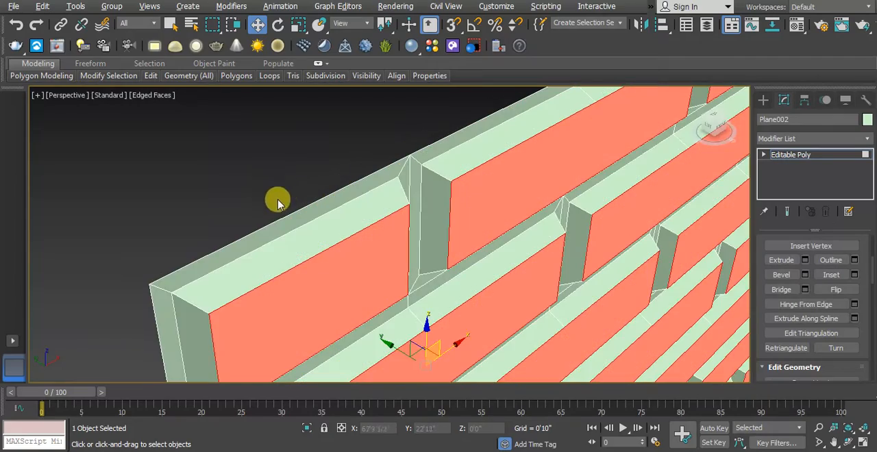
pyautogui.scroll(-4, 381, 253)
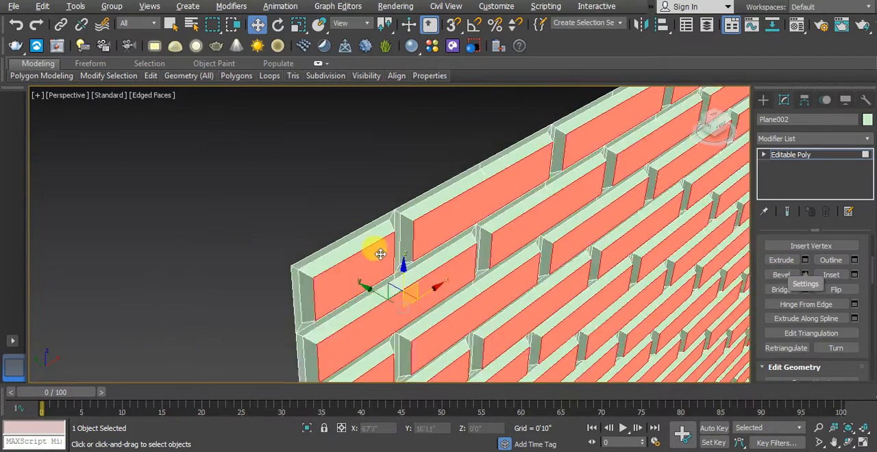
pyautogui.keyDown('alt'); pyautogui.moveTo(379, 254); pyautogui.dragTo(325, 168, button='middle'); pyautogui.keyUp('alt')
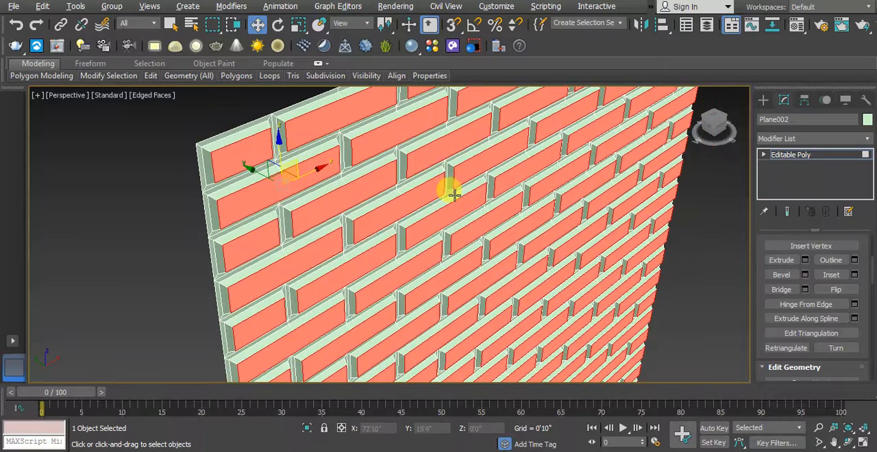
# - Deselect the brick polygons and turn off the edged faces display
pyautogui.click(157, 288)
pyautogui.scroll(-4, 489, 254)
pyautogui.moveTo(489, 255); pyautogui.dragTo(440, 251, button='middle')
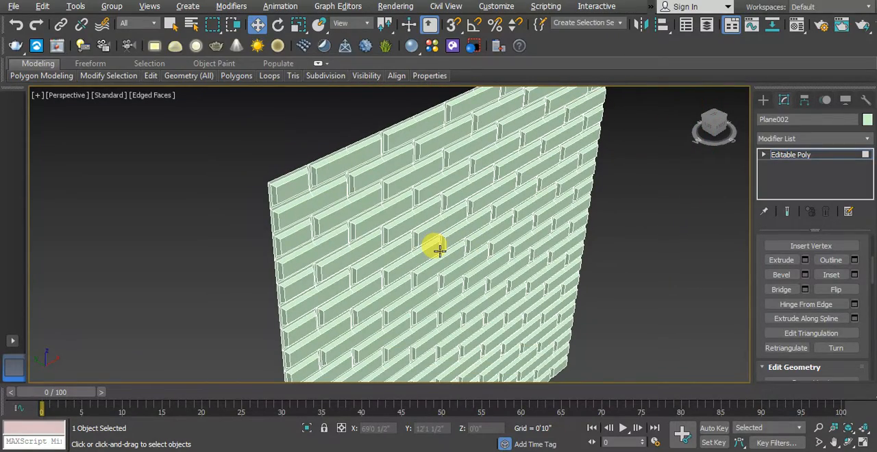
pyautogui.press('F4')
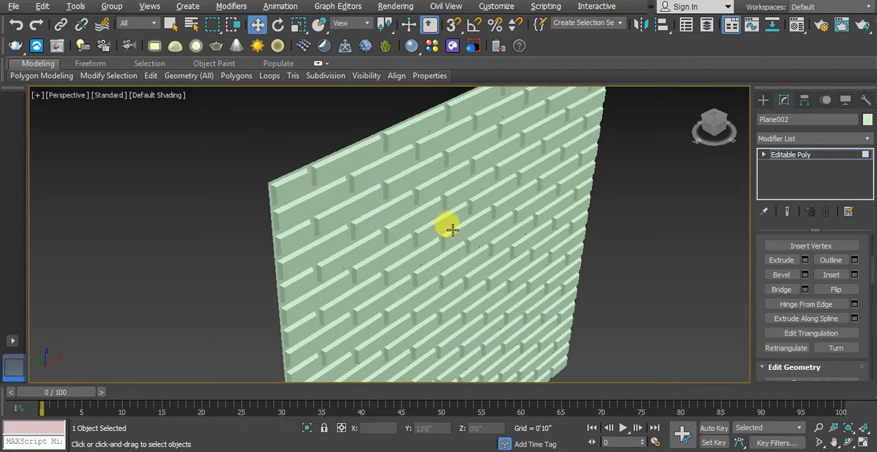
# - Examine the shaded brick wall from different angles and distances
pyautogui.scroll(-4, 388, 252)
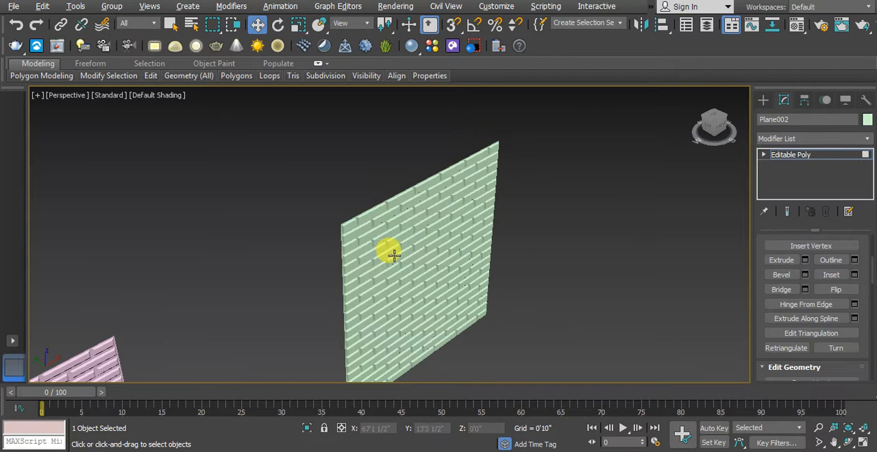
pyautogui.keyDown('alt'); pyautogui.moveTo(363, 248); pyautogui.dragTo(540, 248, button='middle'); pyautogui.keyUp('alt')
pyautogui.scroll(5, 397, 246)
pyautogui.keyDown('alt'); pyautogui.moveTo(503, 208); pyautogui.dragTo(544, 240, button='middle'); pyautogui.keyUp('alt')
pyautogui.keyDown('alt'); pyautogui.moveTo(485, 182); pyautogui.dragTo(508, 219, button='middle'); pyautogui.keyUp('alt')
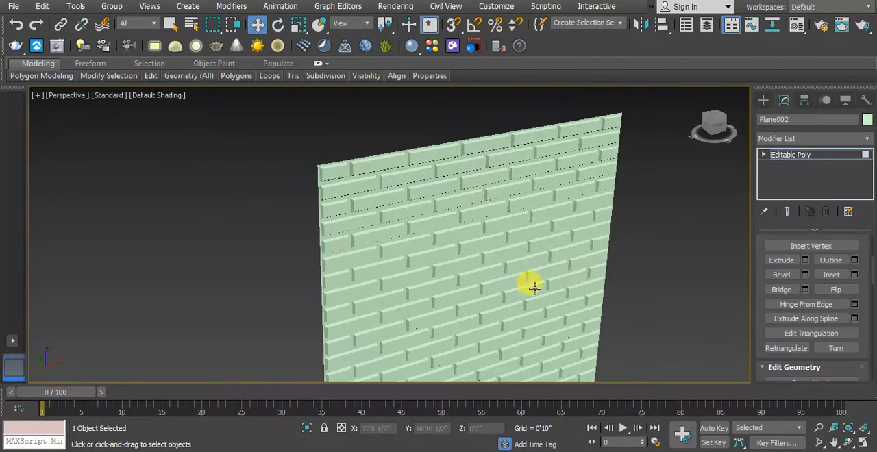
pyautogui.scroll(4, 535, 289)
pyautogui.moveTo(514, 264); pyautogui.dragTo(305, 234, button='middle')
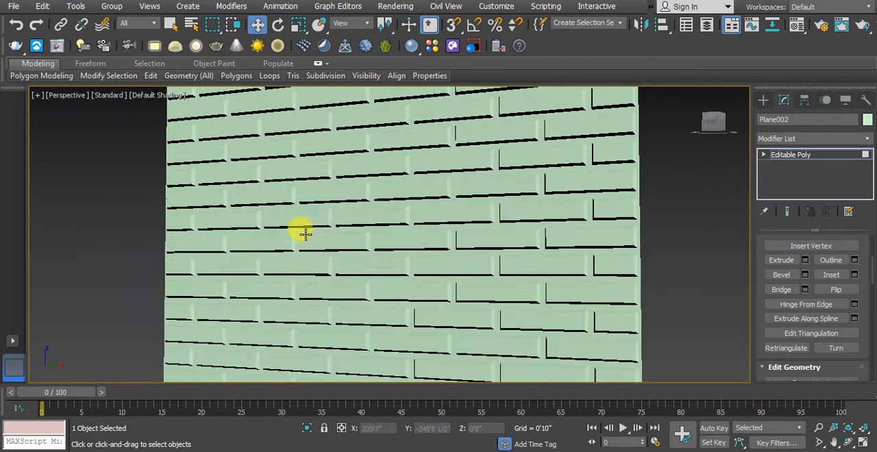
pyautogui.scroll(-4, 446, 277)
pyautogui.scroll(2, 464, 306)
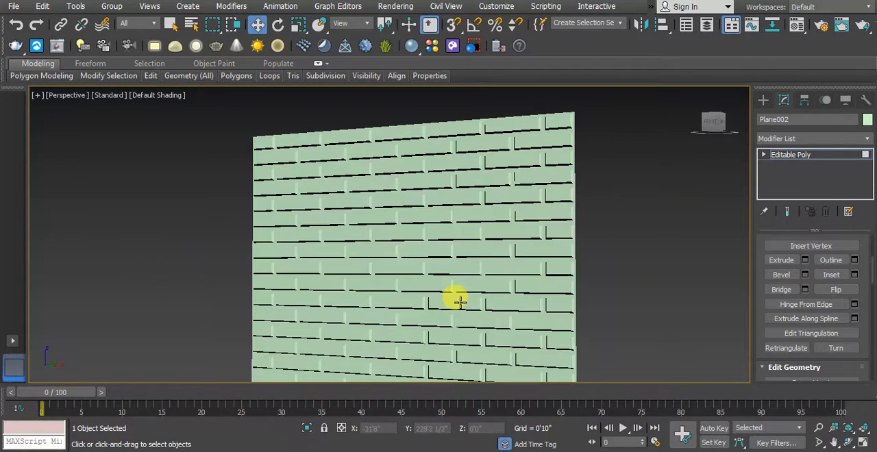